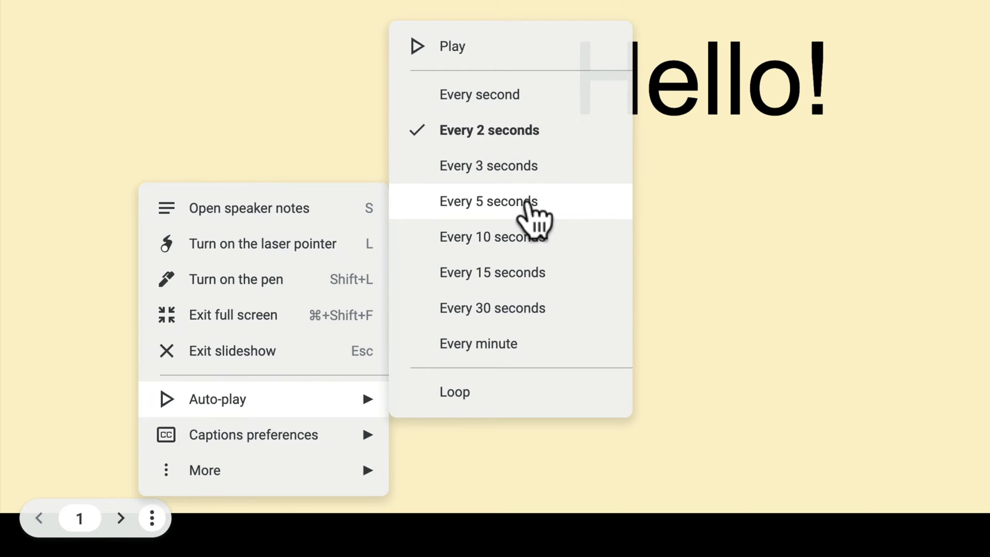
Set slideshow auto-play to every 5 seconds with Loop enabled.
{"action": "left_click", "coordinate": [528, 201]}
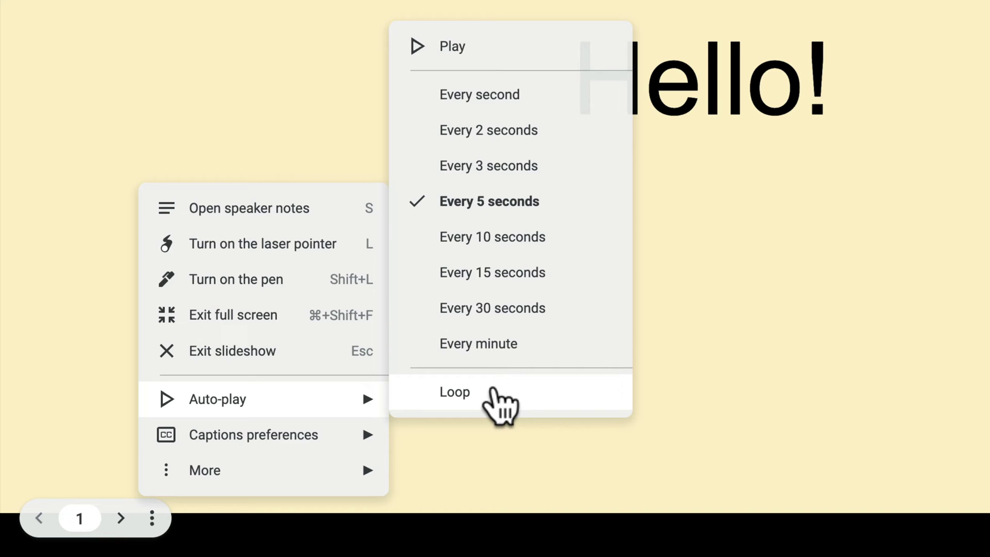
{"action": "left_click", "coordinate": [495, 395]}
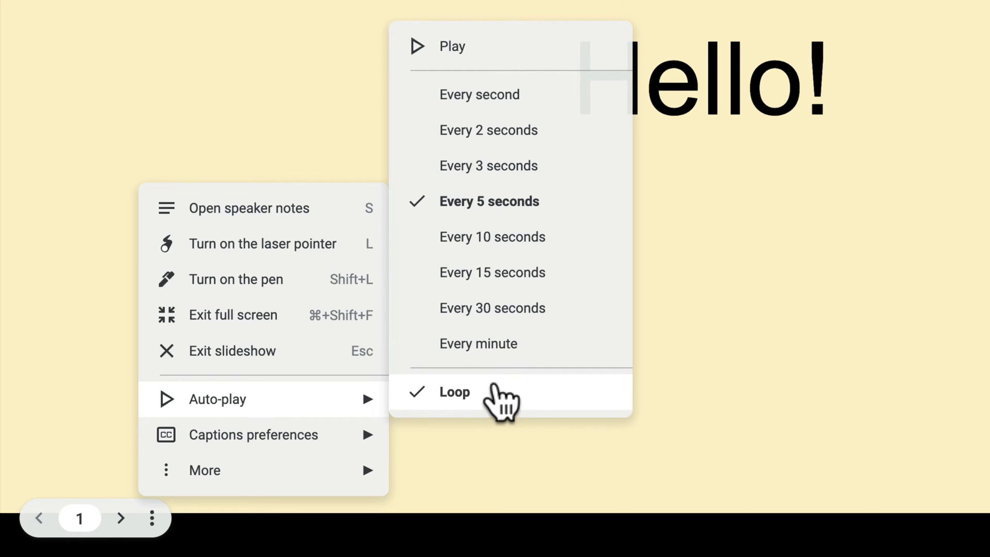